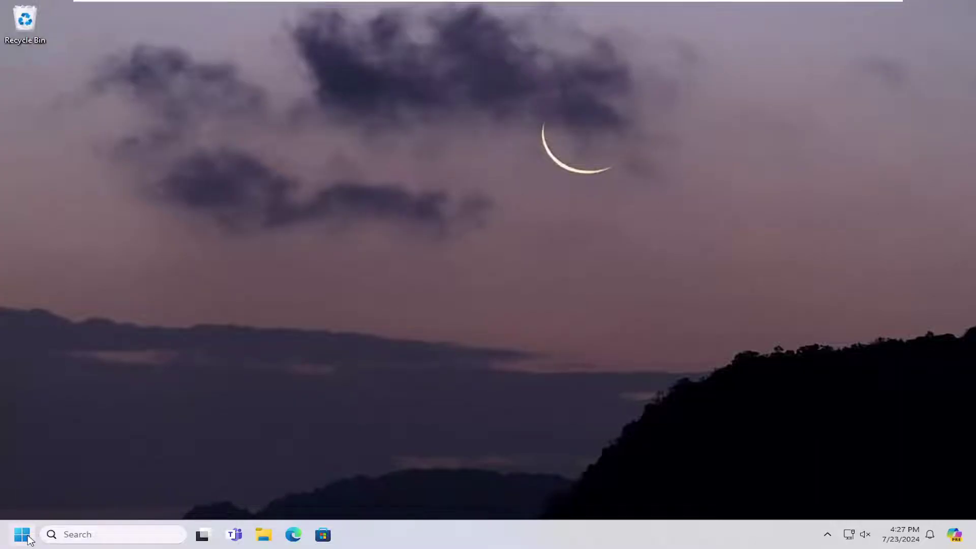
Open Settings at Apps > Installed apps and filter the list by 'xbox'
{"action": "left_click", "coordinate": [22, 535]}
{"action": "type", "text": "settings"}
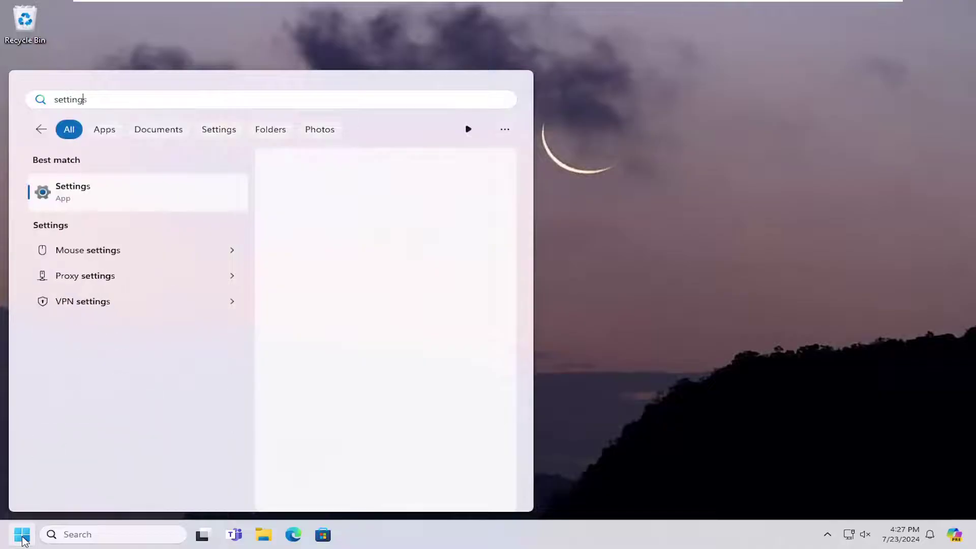
{"action": "left_click", "coordinate": [85, 191]}
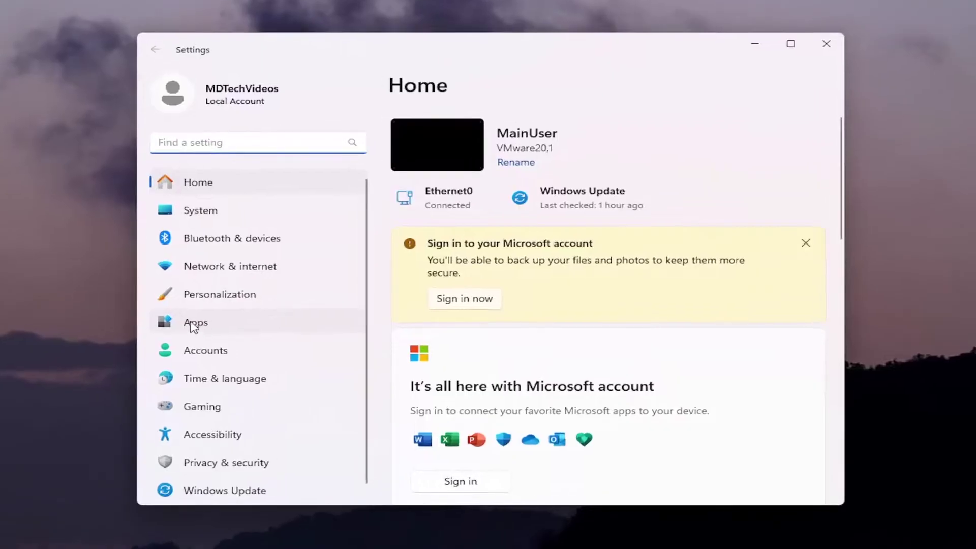
{"action": "left_click", "coordinate": [193, 325]}
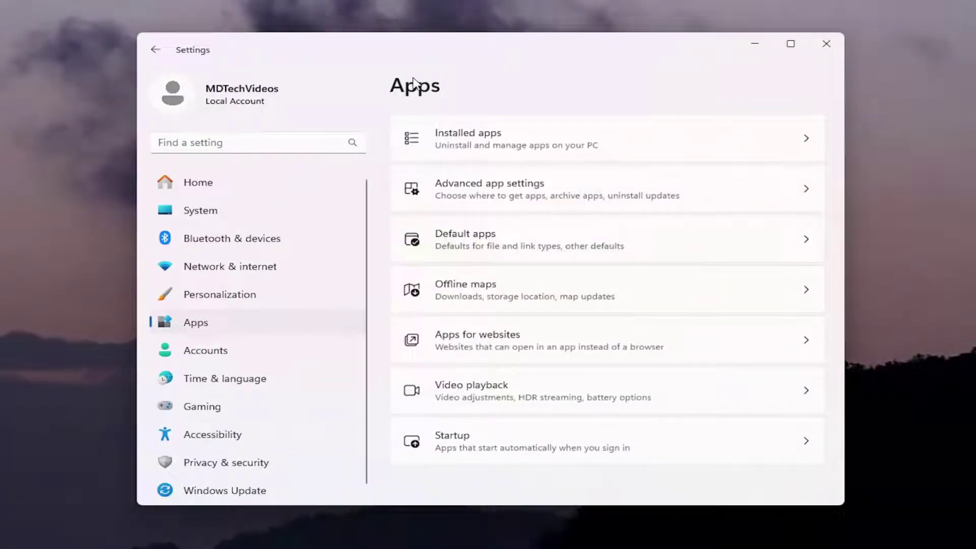
{"action": "left_click", "coordinate": [500, 143]}
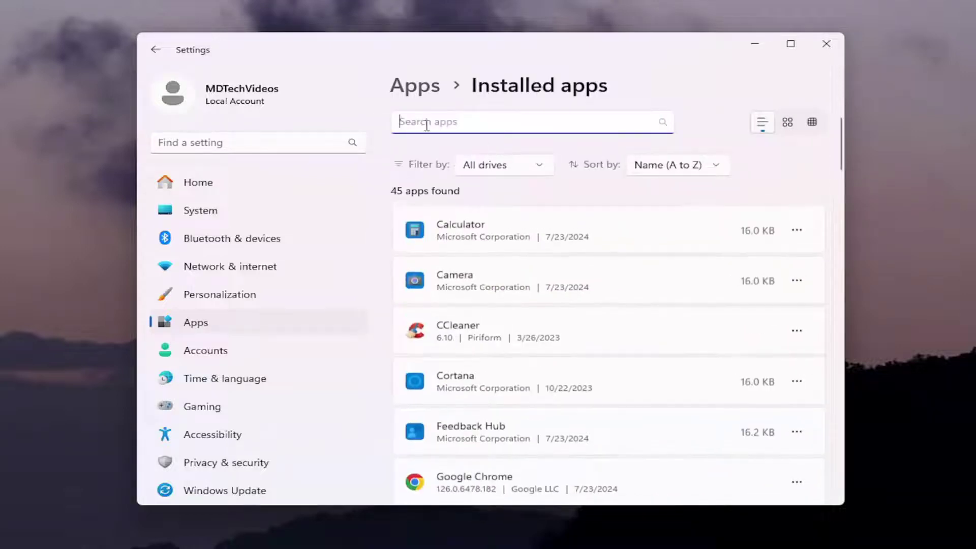
{"action": "type", "text": "xbox"}
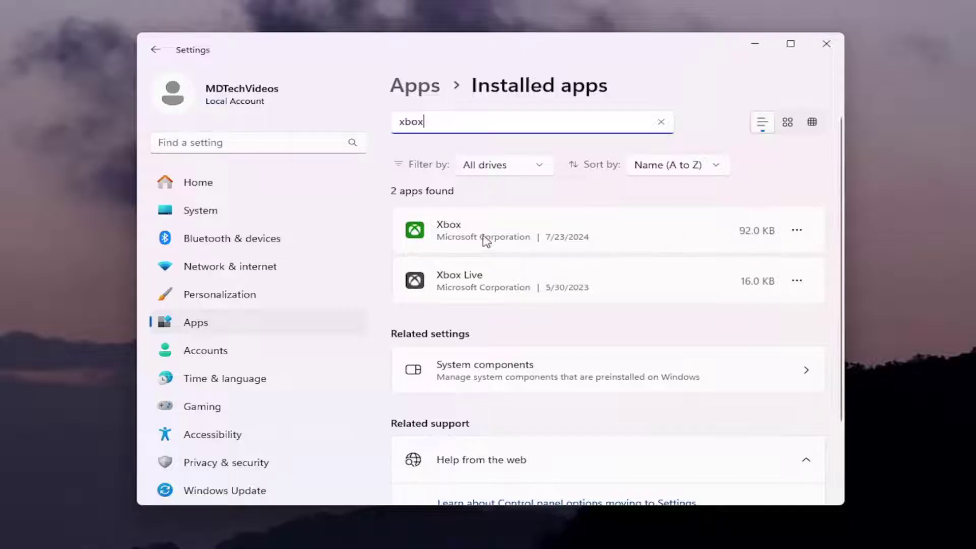
From the Xbox app's Advanced options, run Repair, then Reset and confirm deleting its data
{"action": "left_click", "coordinate": [797, 232]}
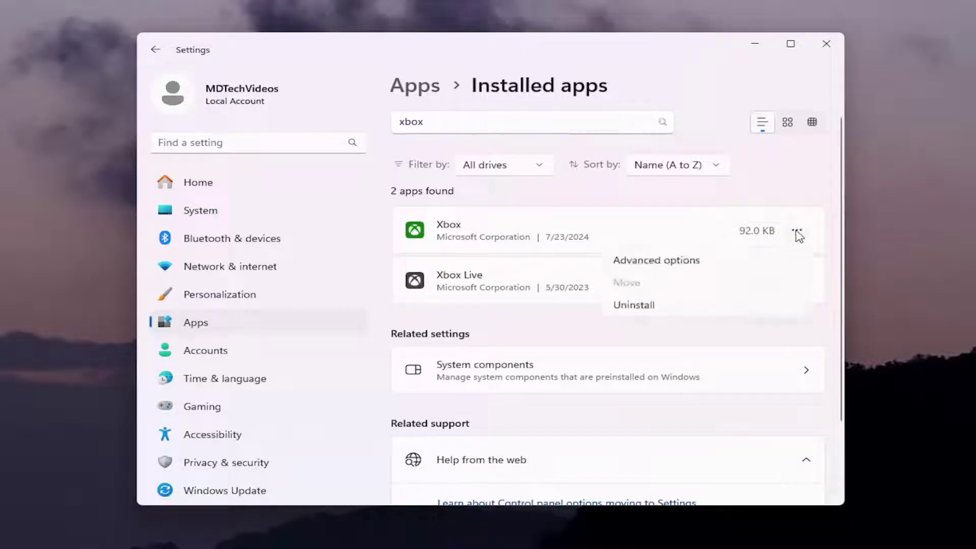
{"action": "left_click", "coordinate": [665, 261]}
{"action": "scroll", "coordinate": [617, 267], "scroll_direction": "down", "scroll_amount": 10}
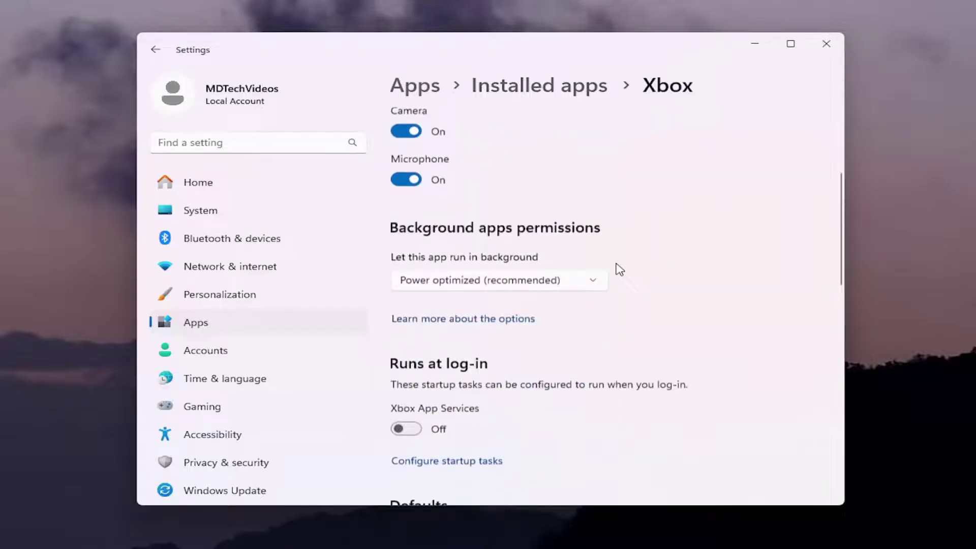
{"action": "scroll", "coordinate": [615, 276], "scroll_direction": "down", "scroll_amount": 4}
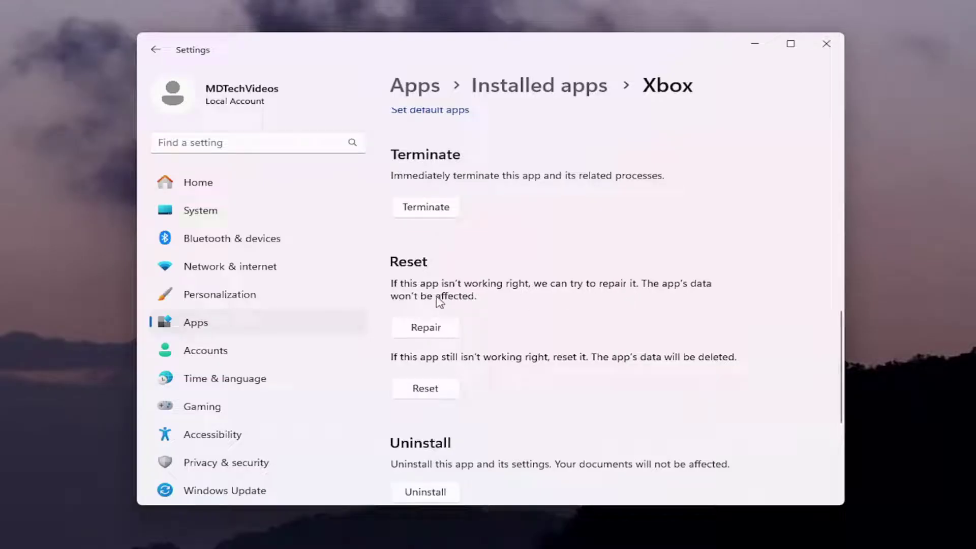
{"action": "left_click", "coordinate": [434, 329]}
{"action": "left_click", "coordinate": [426, 389]}
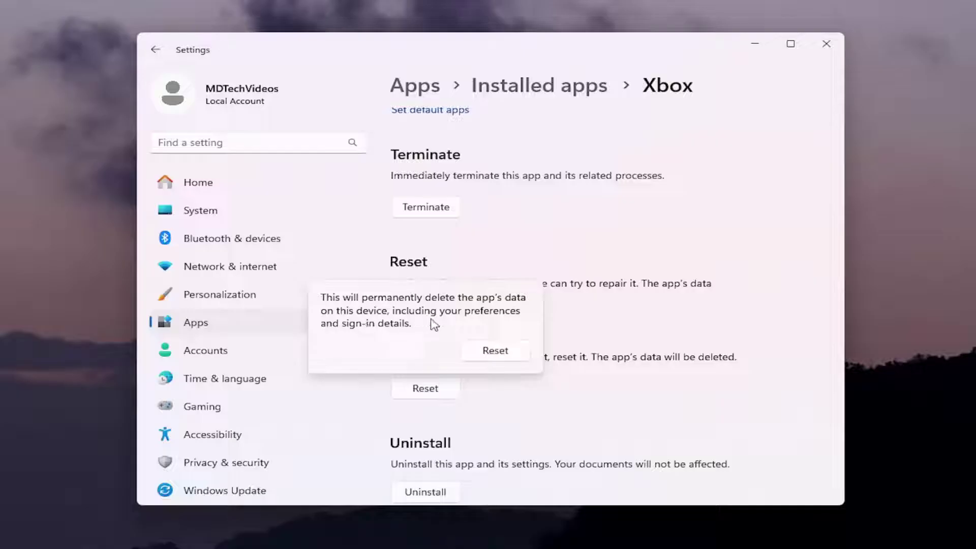
{"action": "left_click", "coordinate": [498, 352]}
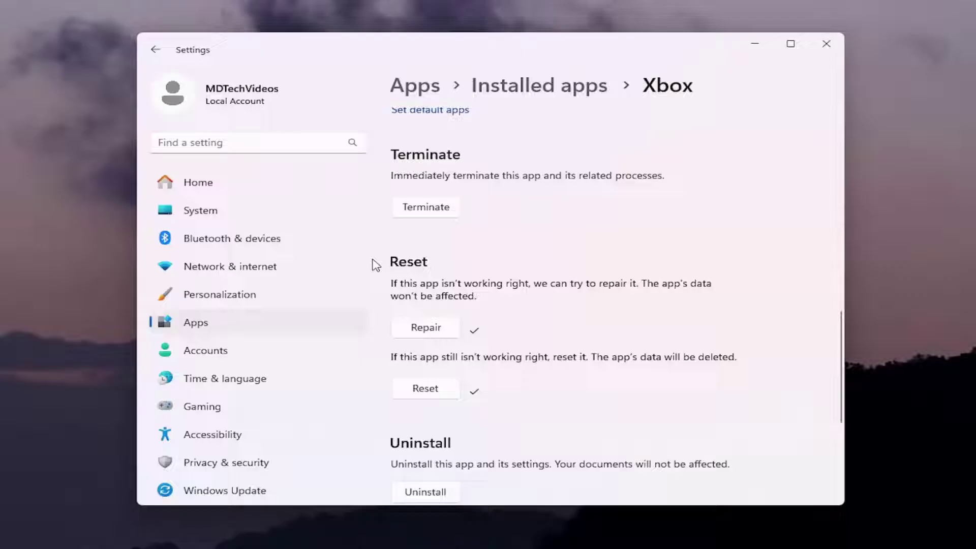
Return to Installed apps and filter the list by 'xbox' again
{"action": "left_click", "coordinate": [156, 51]}
{"action": "left_click", "coordinate": [447, 117]}
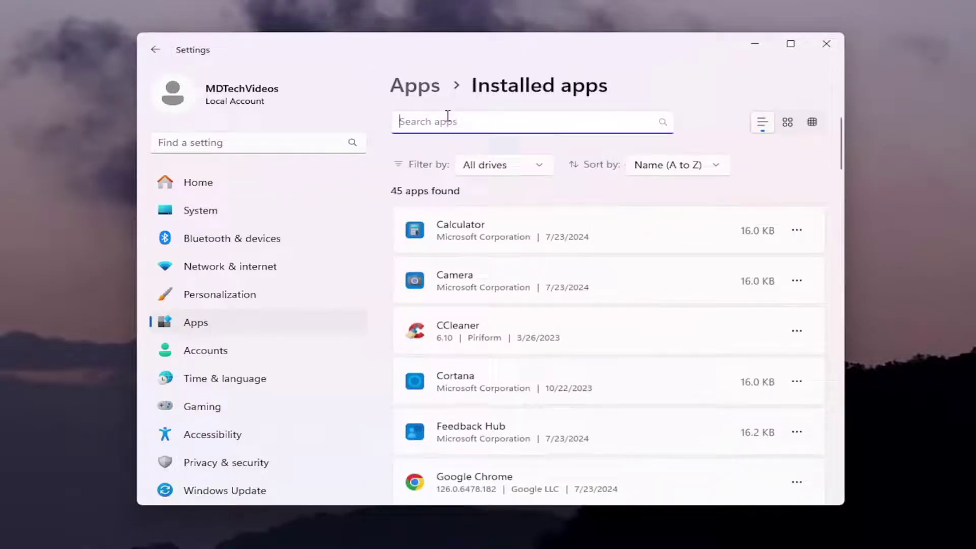
{"action": "type", "text": "xbox"}
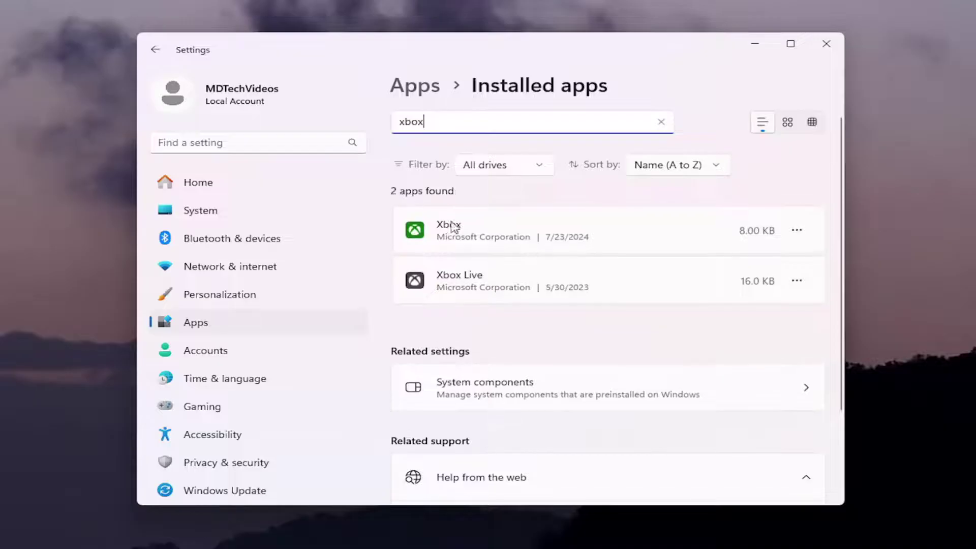
Repair and reset Xbox Live from its Advanced options, confirming data deletion, then close Settings
{"action": "left_click", "coordinate": [796, 282]}
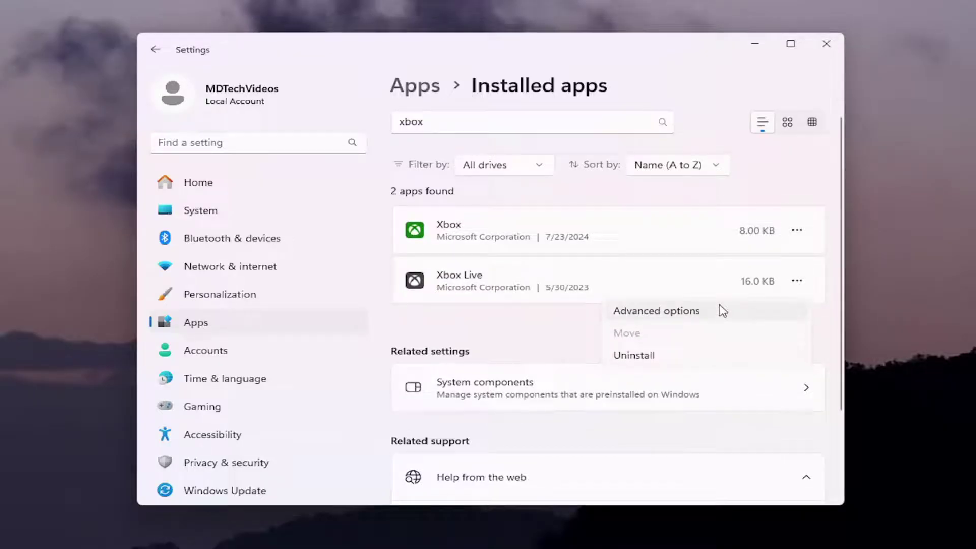
{"action": "left_click", "coordinate": [682, 308]}
{"action": "scroll", "coordinate": [577, 250], "scroll_direction": "down", "scroll_amount": 10}
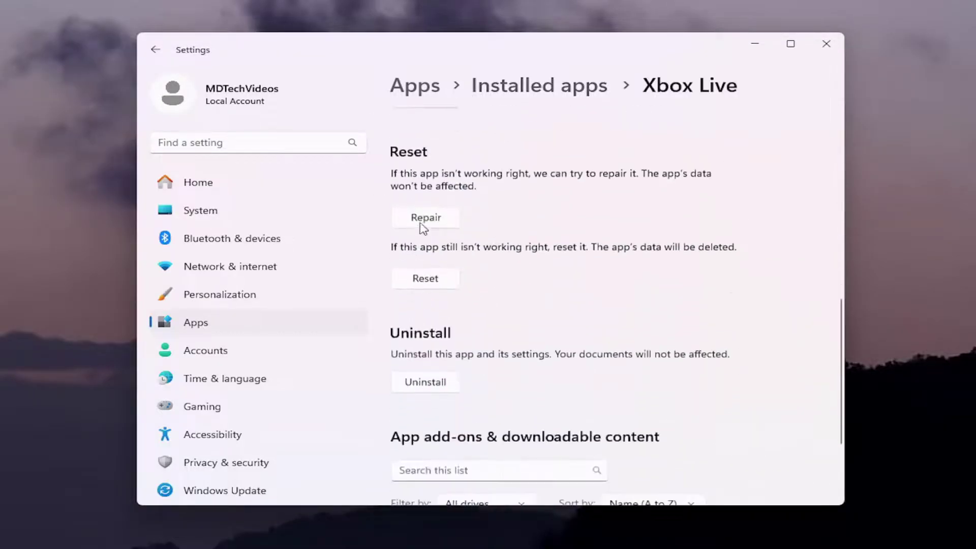
{"action": "left_click", "coordinate": [420, 212]}
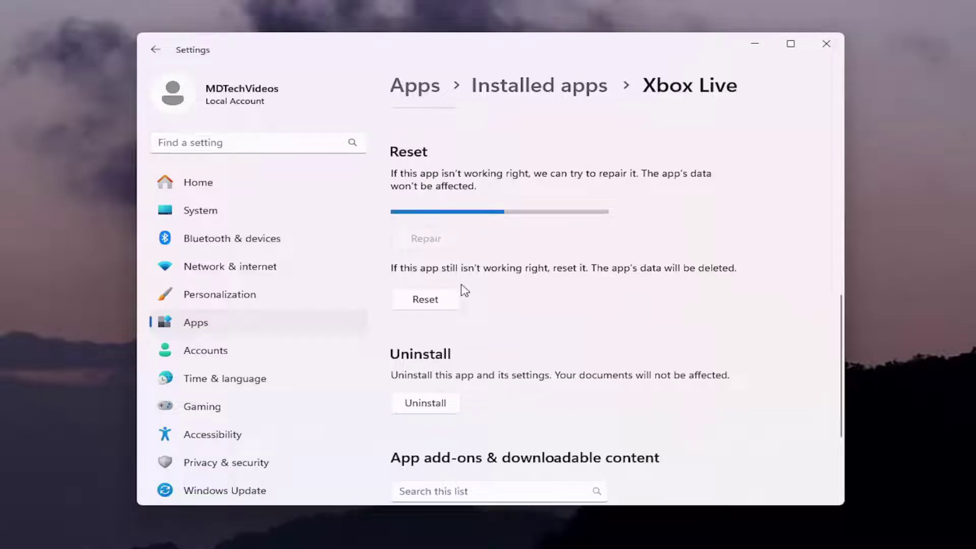
{"action": "left_click", "coordinate": [443, 282]}
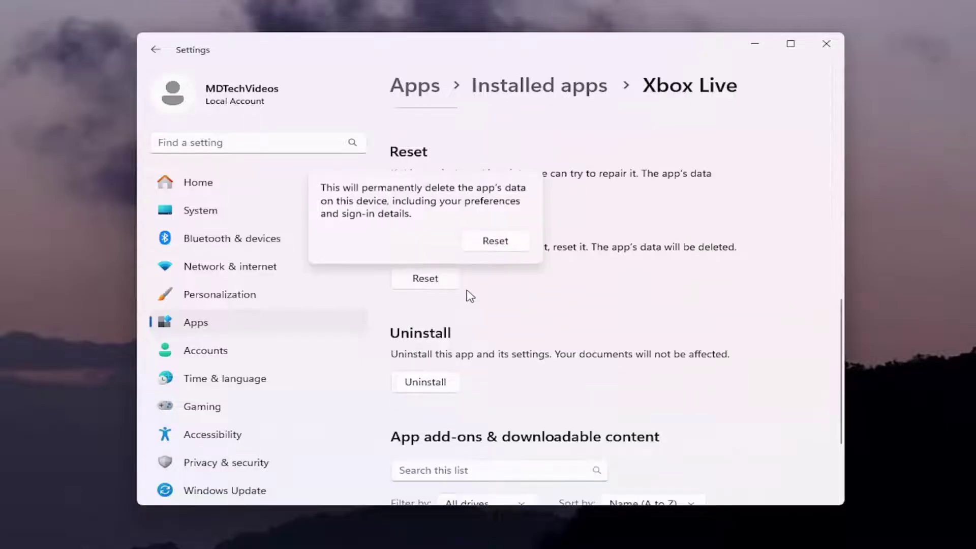
{"action": "left_click", "coordinate": [516, 240]}
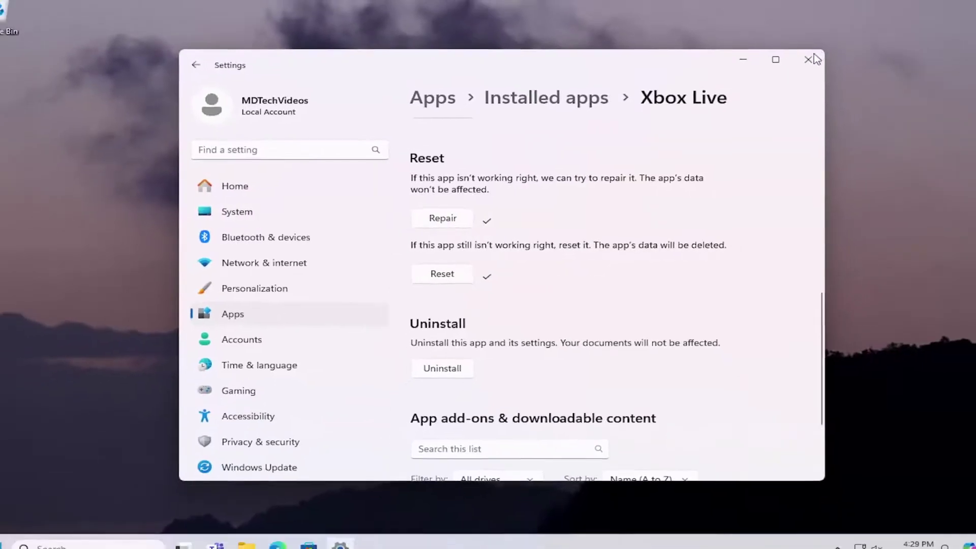
{"action": "left_click", "coordinate": [814, 60]}
{"action": "right_click", "coordinate": [22, 534]}
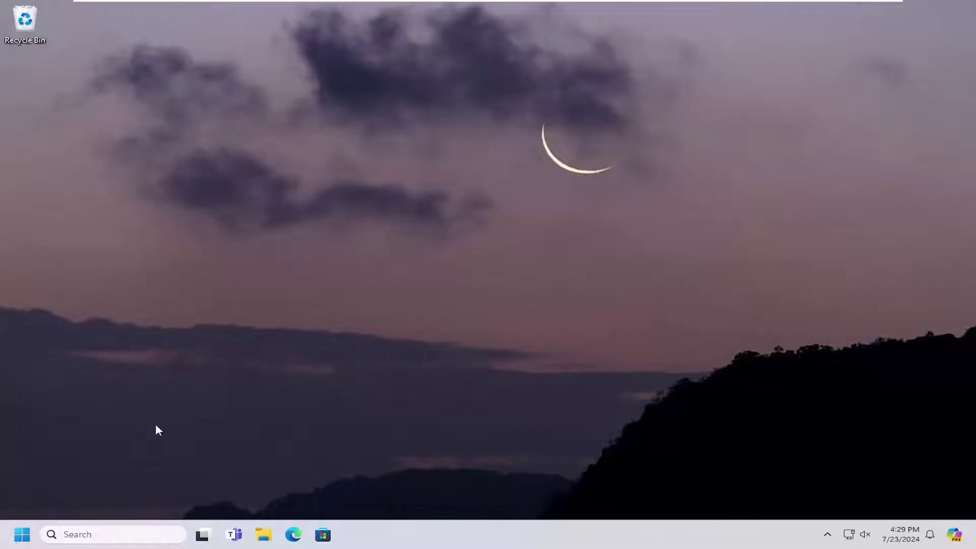
Launch Command Prompt as administrator, approve UAC, and enter 'sfc /scannow' at the prompt
{"action": "left_click", "coordinate": [22, 534]}
{"action": "type", "text": "cmd"}
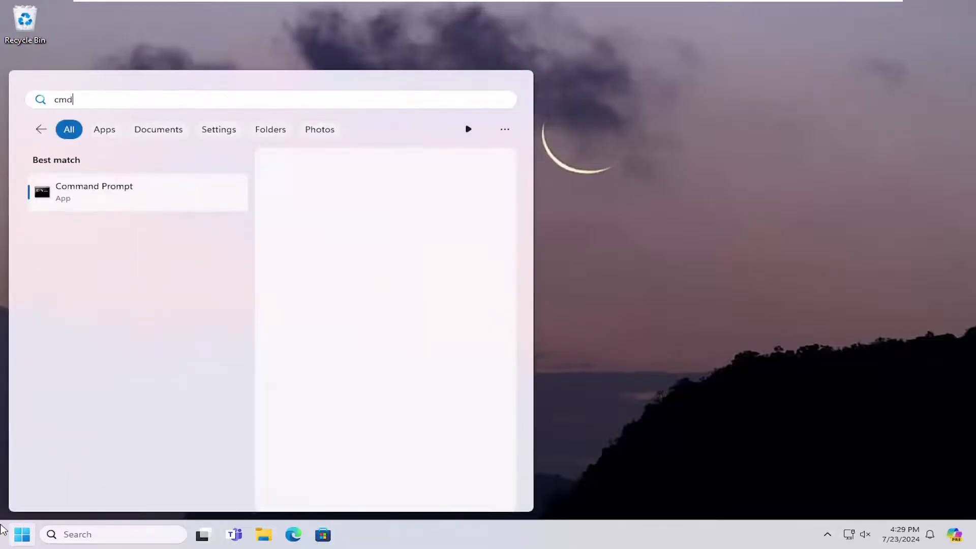
{"action": "right_click", "coordinate": [81, 193]}
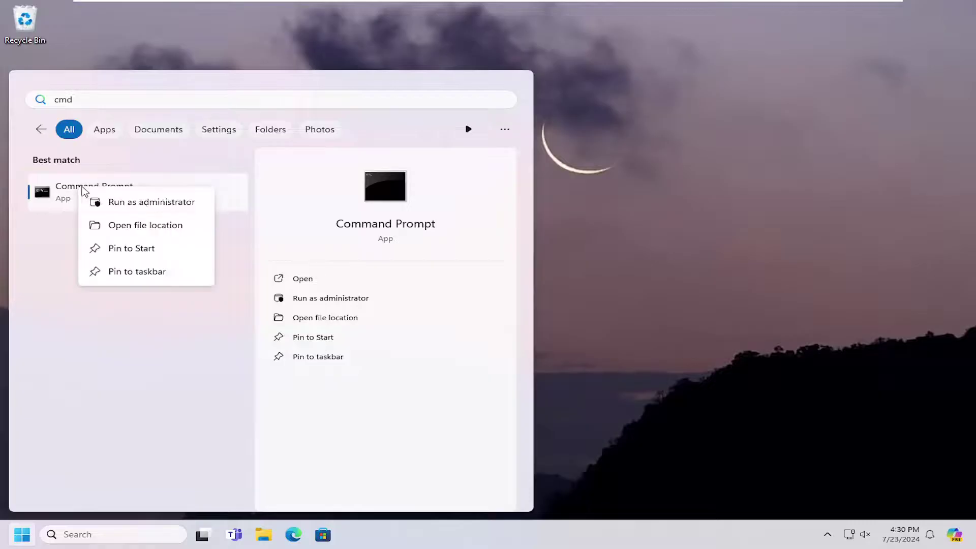
{"action": "left_click", "coordinate": [143, 202]}
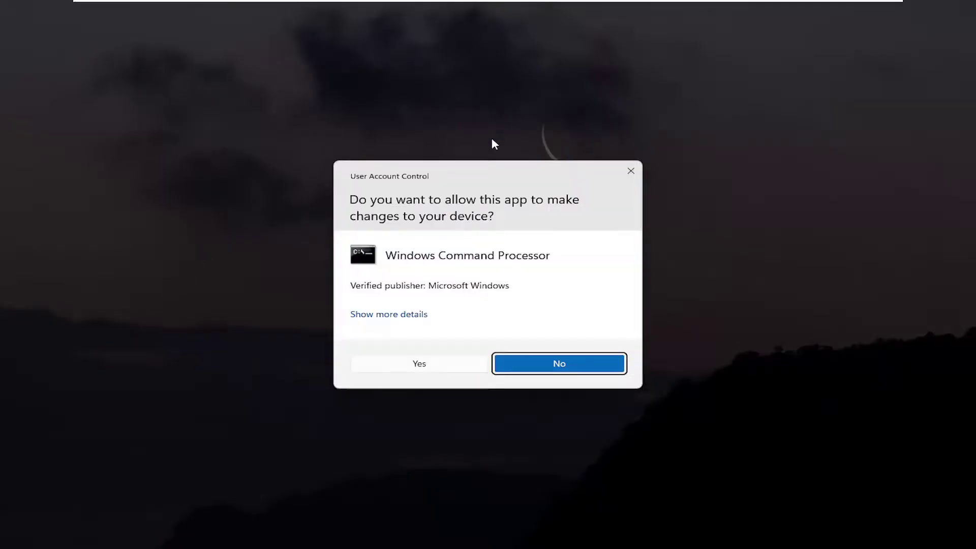
{"action": "left_click", "coordinate": [418, 364]}
{"action": "left_click_drag", "start_coordinate": [408, 55], "coordinate": [492, 100]}
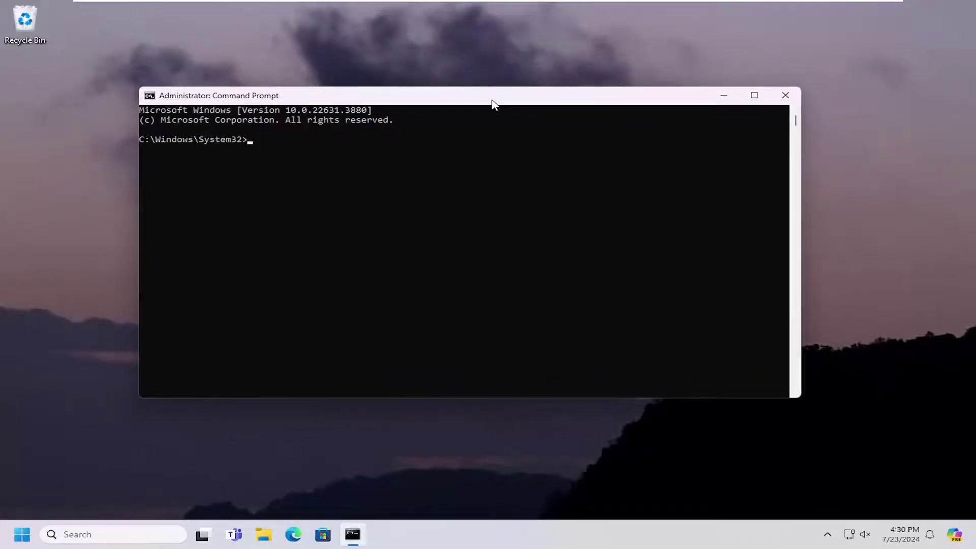
{"action": "type", "text": "sfc"}
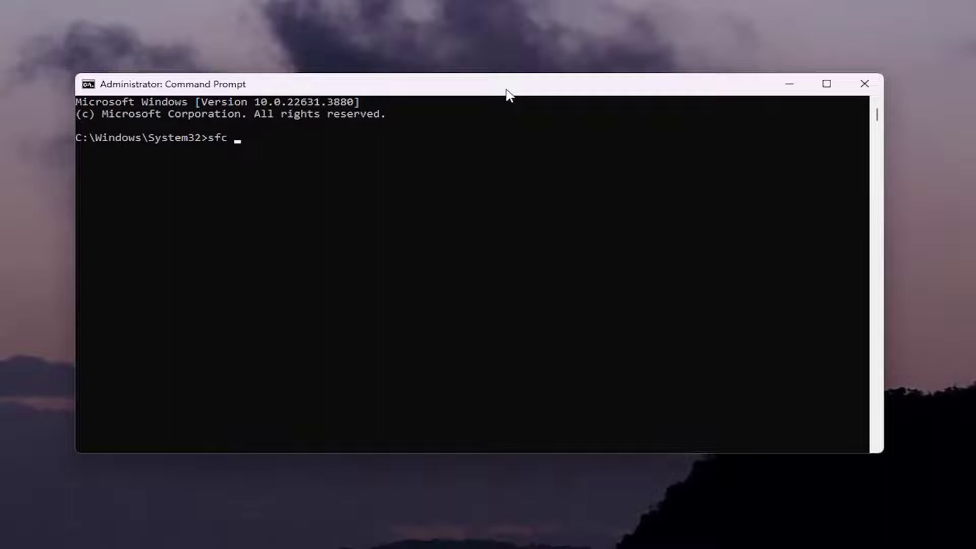
{"action": "type", "text": " /scannow"}
Run sfc /scannow and wait for verification to reach 100%
{"action": "key", "text": "Return"}
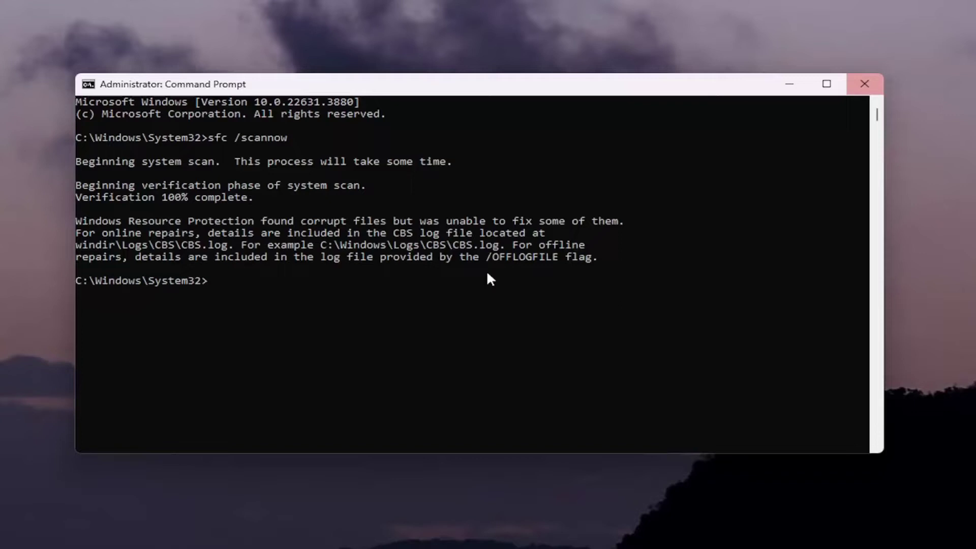
Close Command Prompt and bring up the Start button's Shut down or sign out options
{"action": "left_click", "coordinate": [864, 84]}
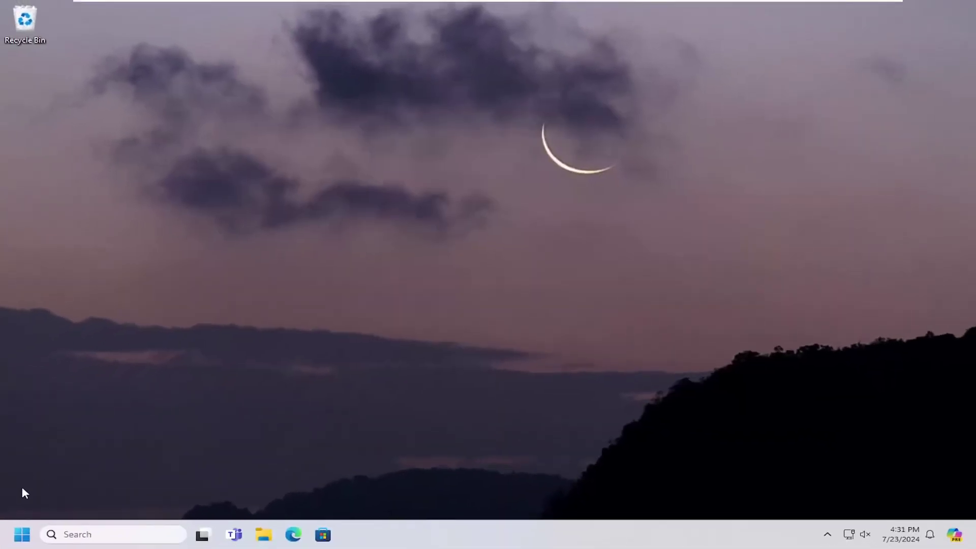
{"action": "right_click", "coordinate": [21, 534]}
{"action": "mouse_move", "coordinate": [96, 484]}
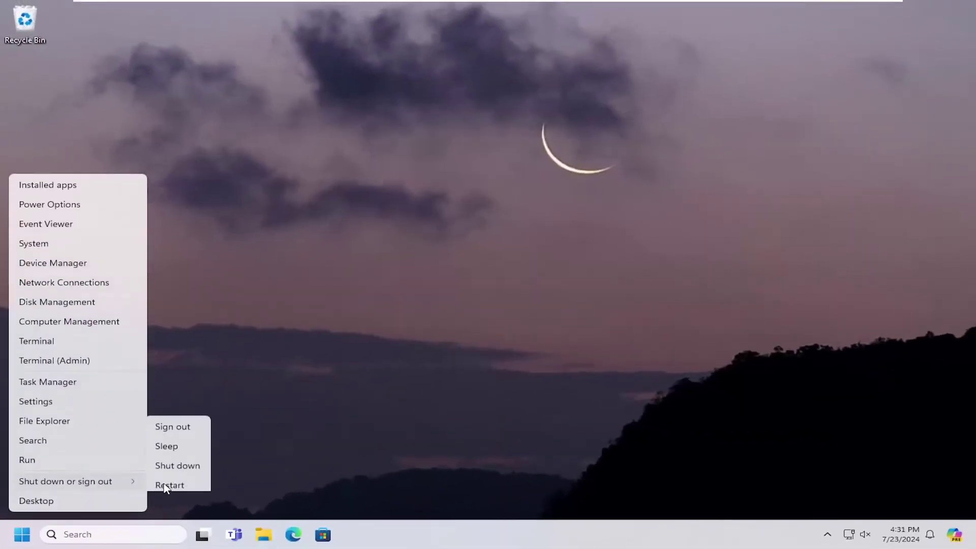